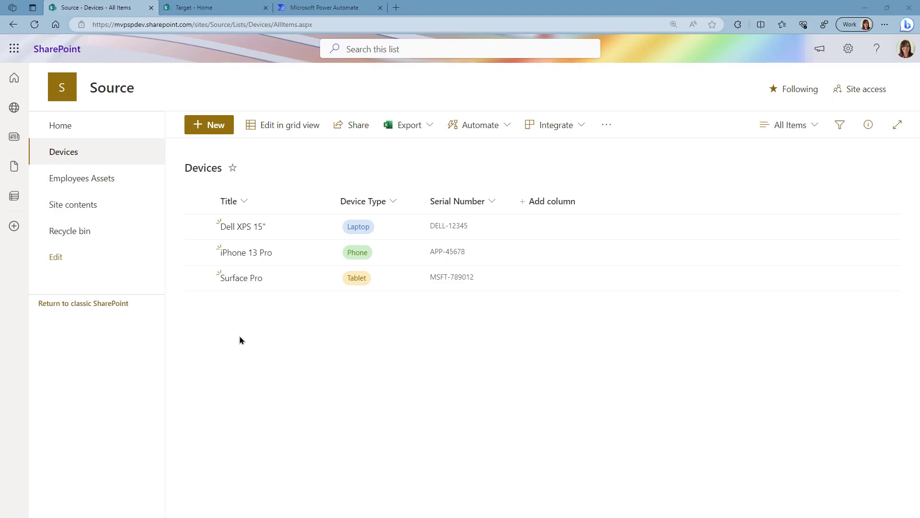
# Open the Source site's Employees Assets list to view employees, IDs, join dates and devices.
pyautogui.click(138, 185)
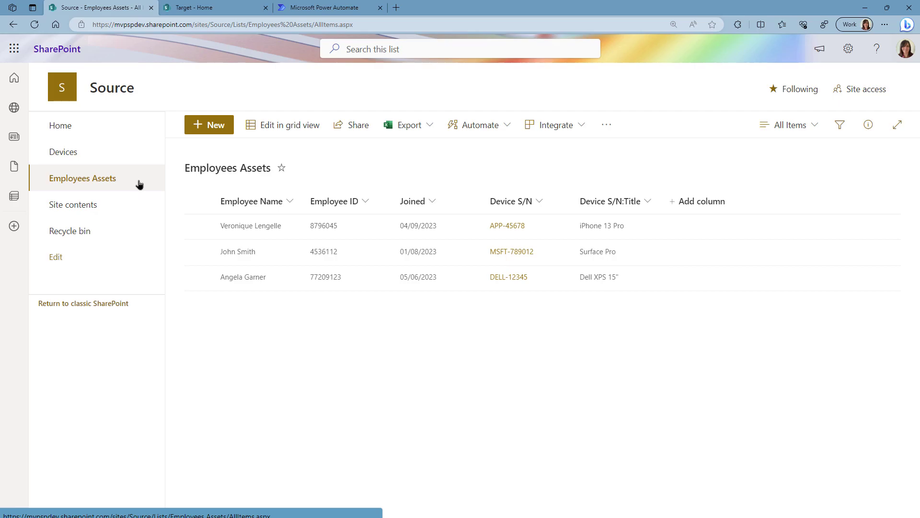
# Switch to the Target site's home page to start creating a new list.
pyautogui.click(235, 11)
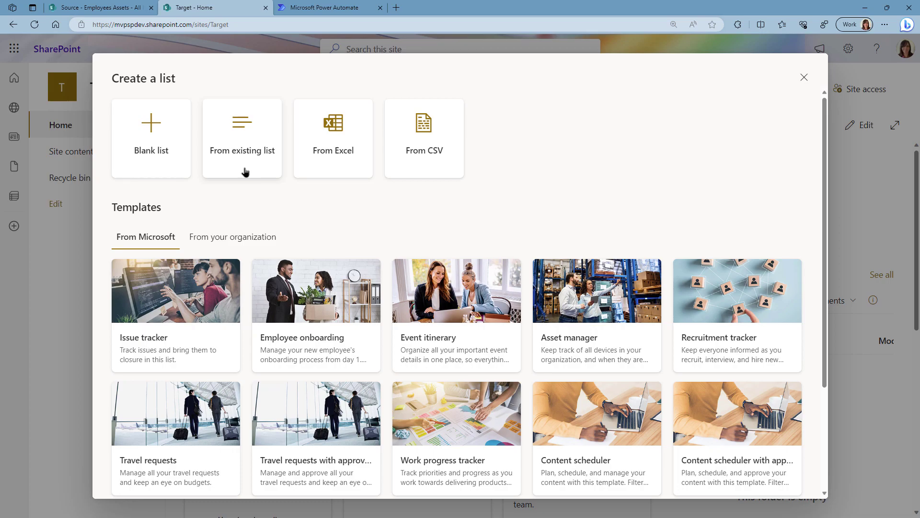
# Create an Employees Assets list on Target from the Source site's existing Employees Assets list.
pyautogui.click(245, 172)
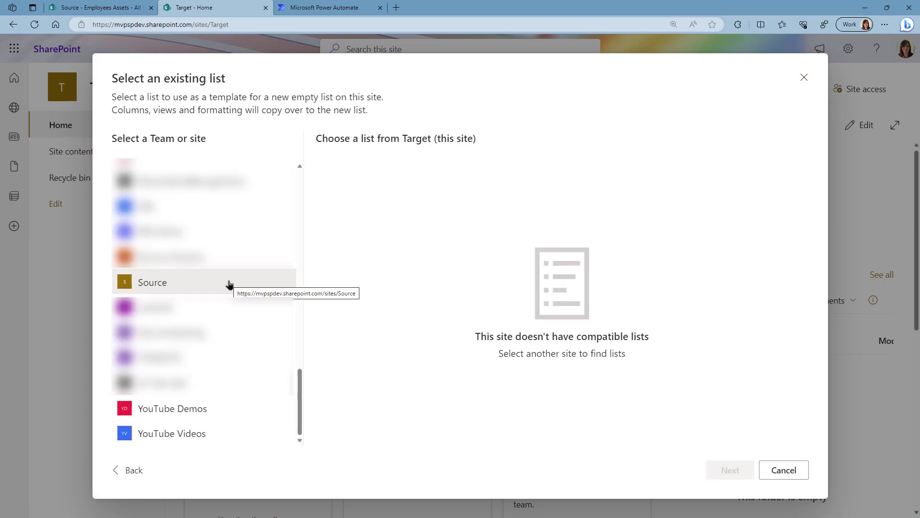
pyautogui.click(229, 284)
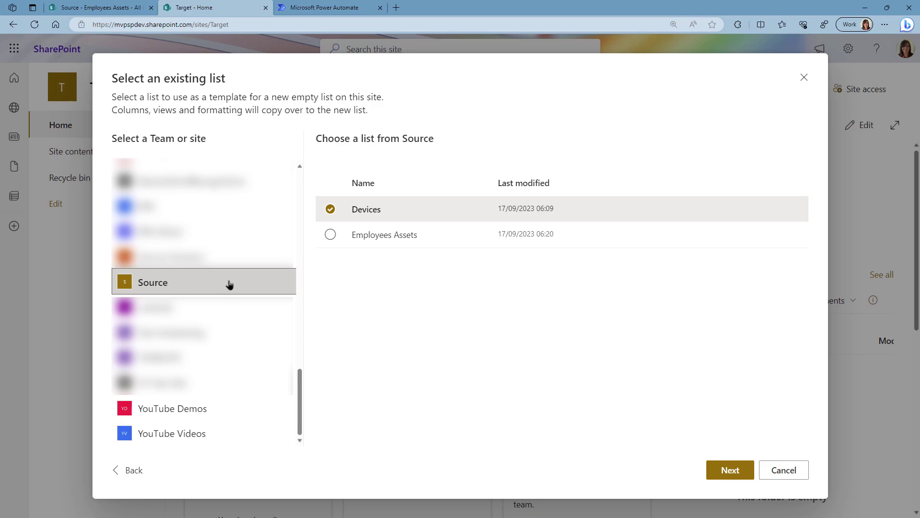
pyautogui.click(330, 235)
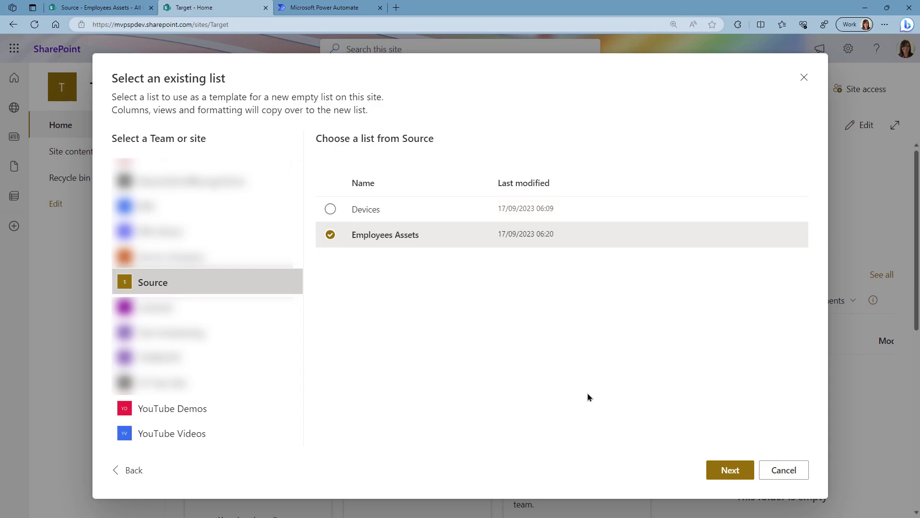
pyautogui.click(730, 471)
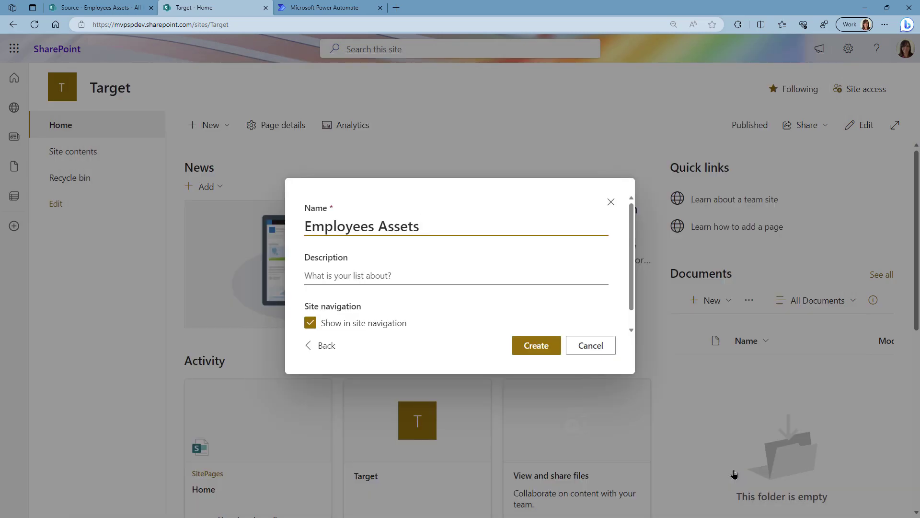
pyautogui.click(544, 349)
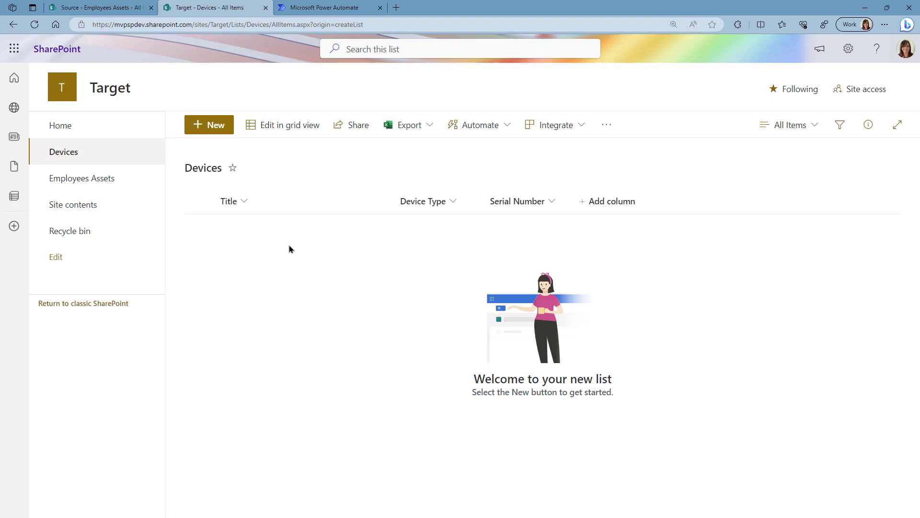
# Confirm the Target Employees Assets list is empty, then return to the Copy List Items flow.
pyautogui.click(136, 182)
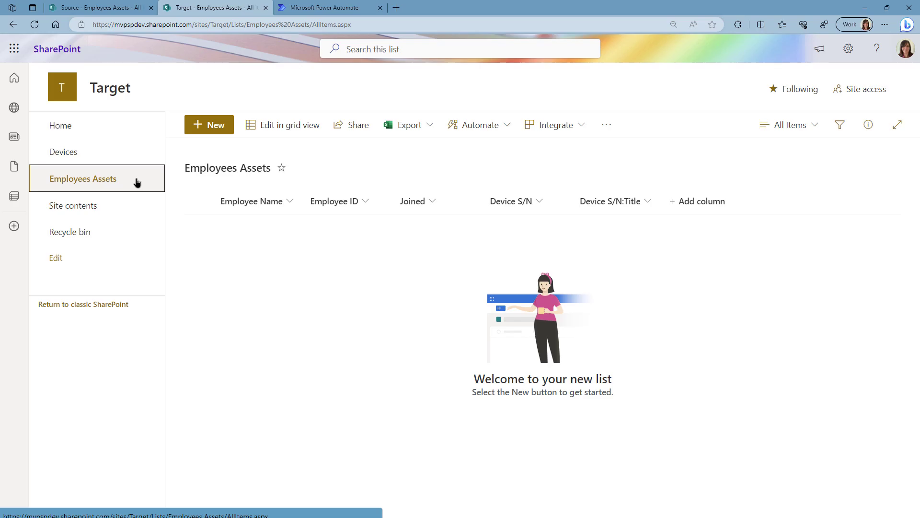
pyautogui.click(360, 10)
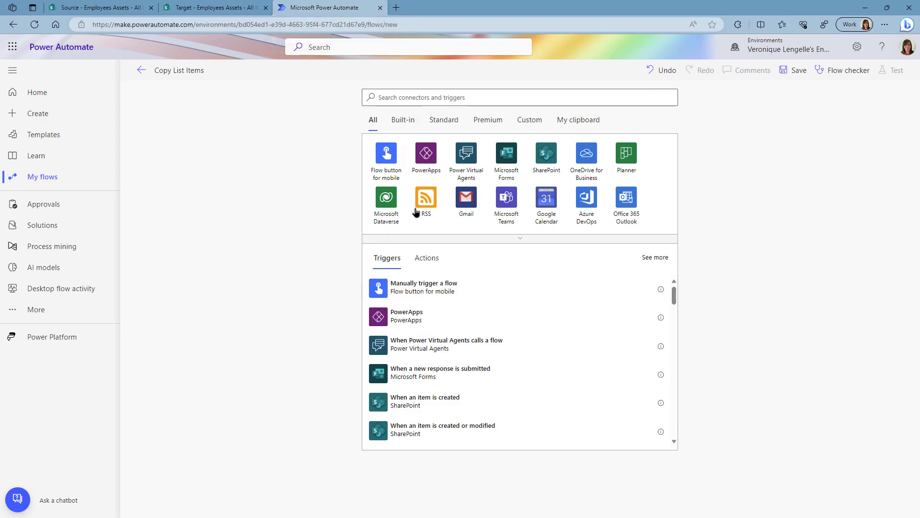
# Start the flow with a manual trigger and add a SharePoint 'get items' action.
pyautogui.click(448, 290)
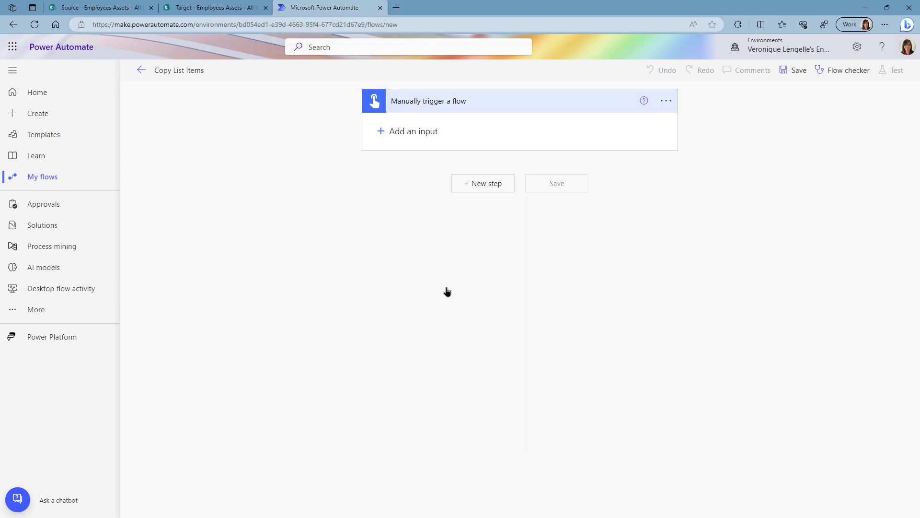
pyautogui.click(496, 187)
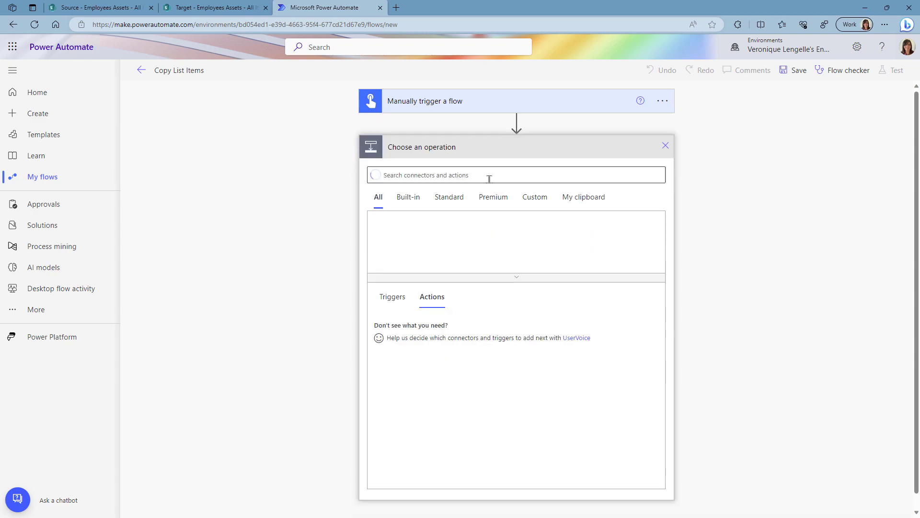
pyautogui.click(481, 175)
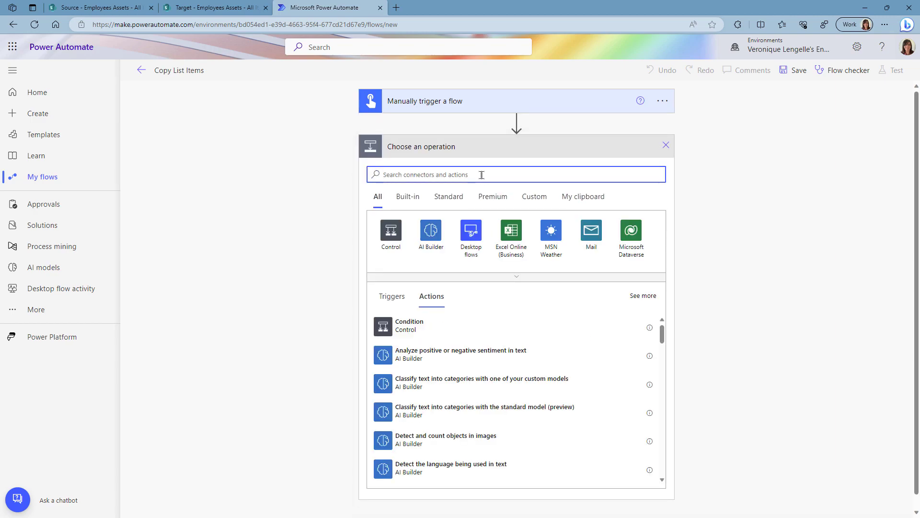
pyautogui.write('get items')
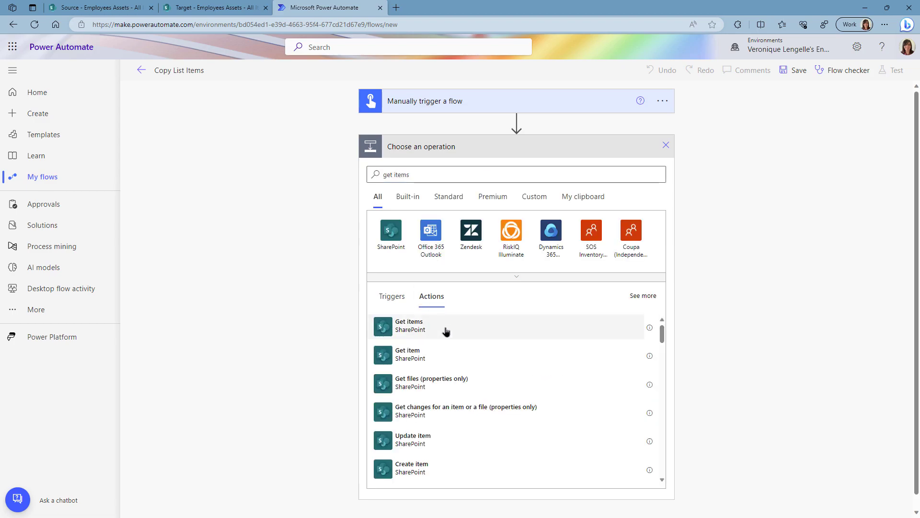
pyautogui.click(445, 331)
# Set Get items to read the Source site's Devices list.
pyautogui.click(609, 170)
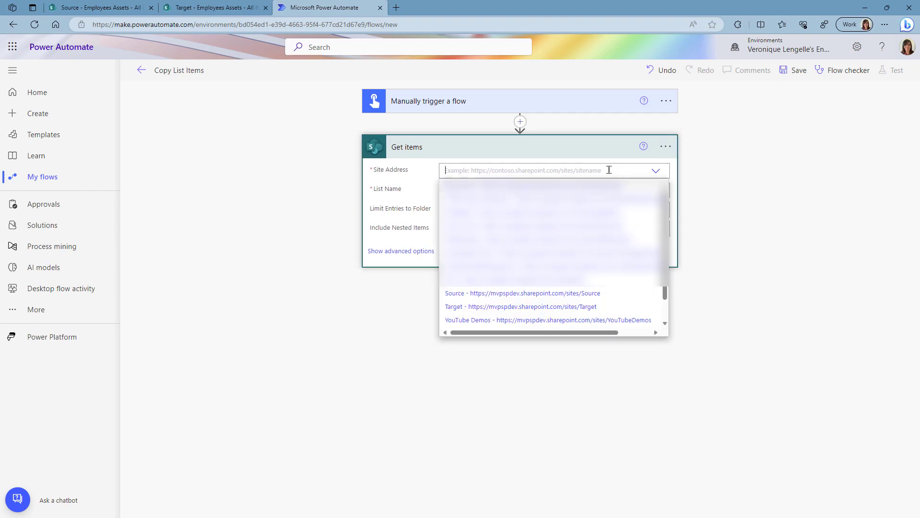
pyautogui.click(525, 294)
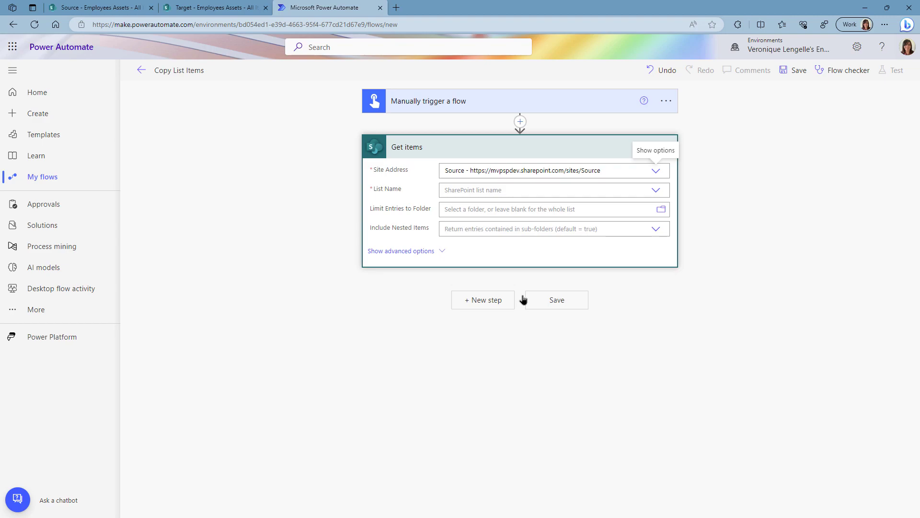
pyautogui.click(570, 189)
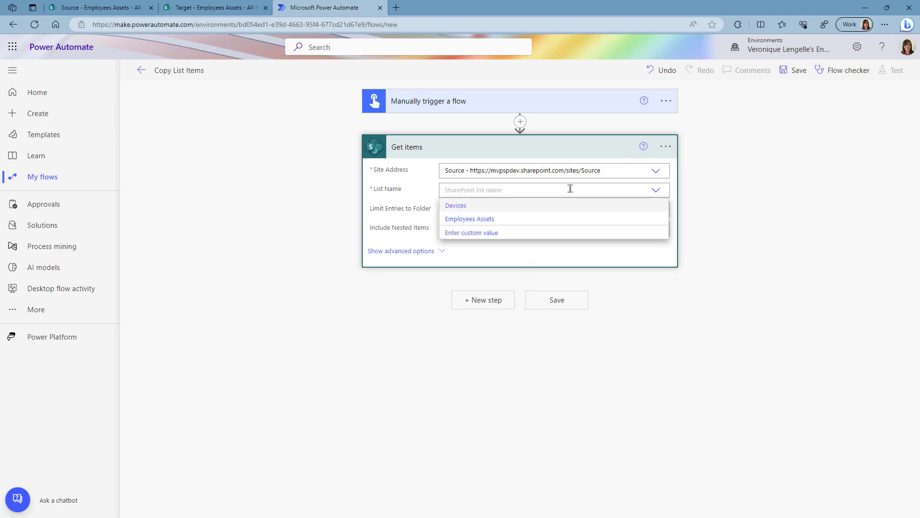
pyautogui.click(472, 206)
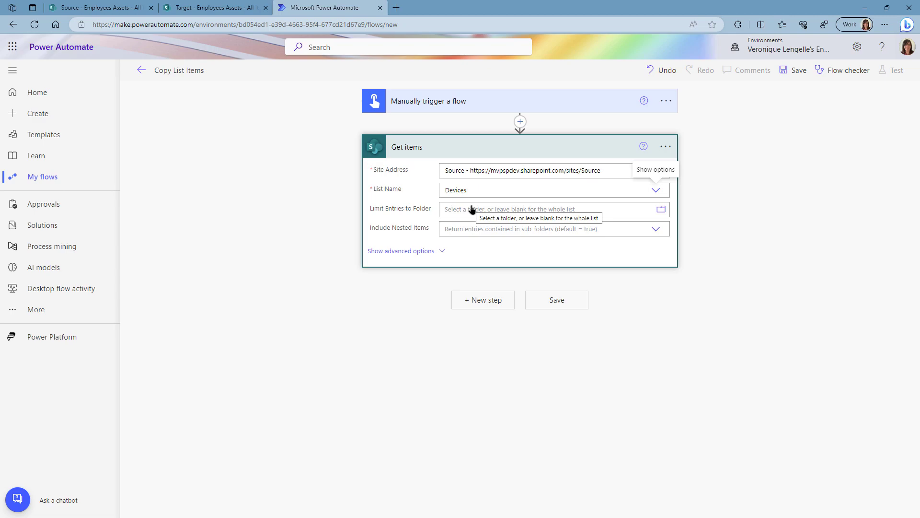
pyautogui.click(666, 147)
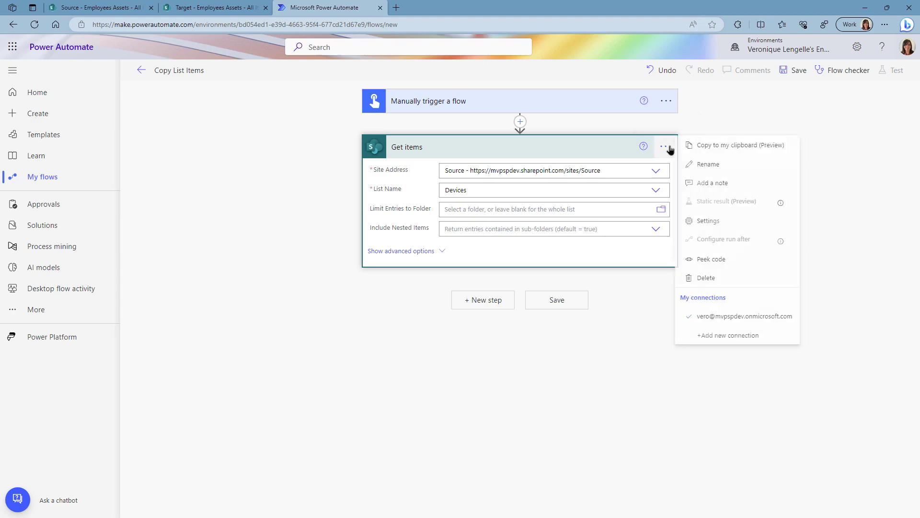
pyautogui.click(712, 222)
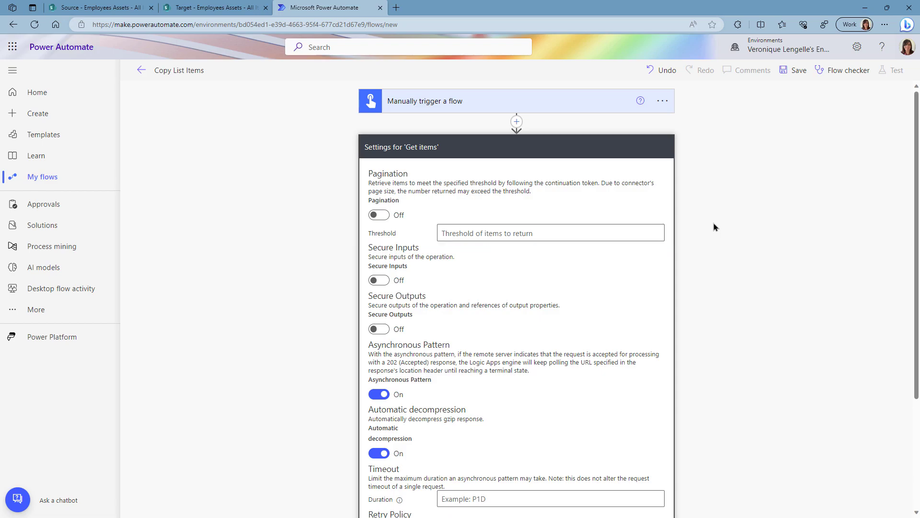
pyautogui.scroll(-4, 714, 227)
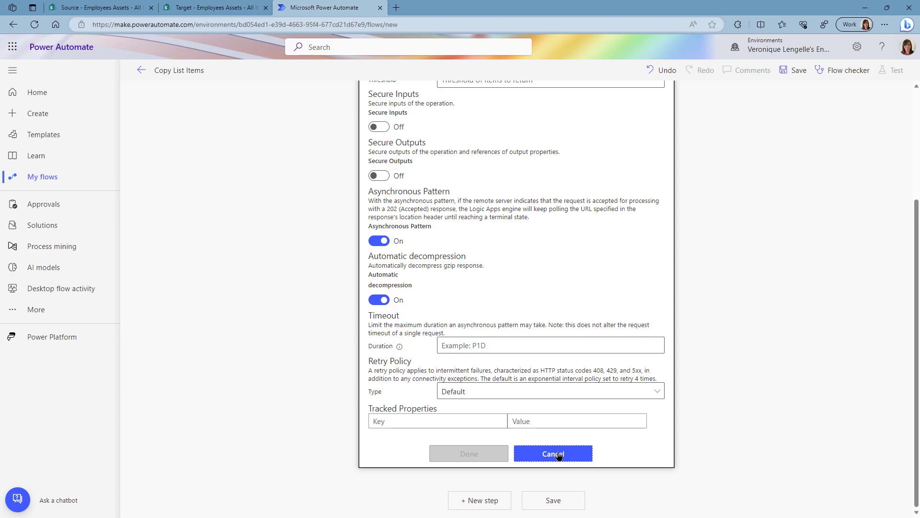
pyautogui.click(555, 453)
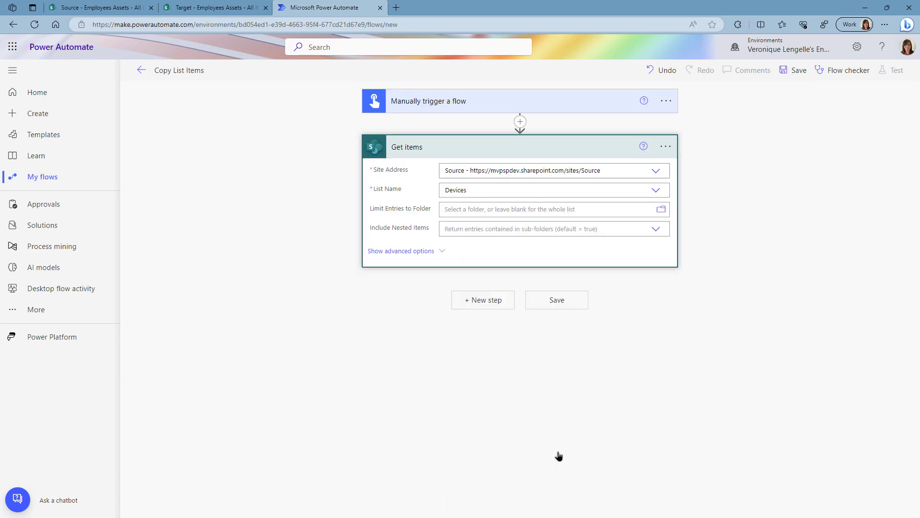
# Add a SharePoint 'create item' step after Get items, targeting the Target site's Devices list.
pyautogui.click(497, 302)
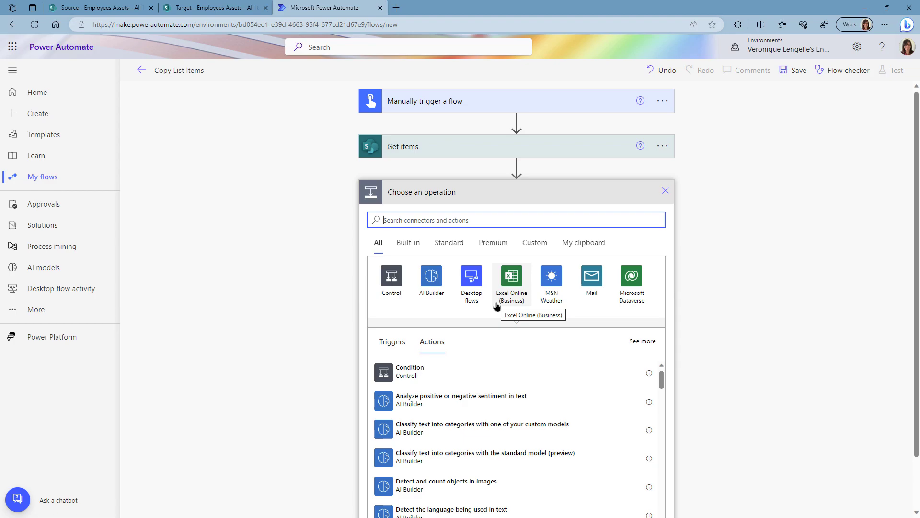
pyautogui.click(451, 219)
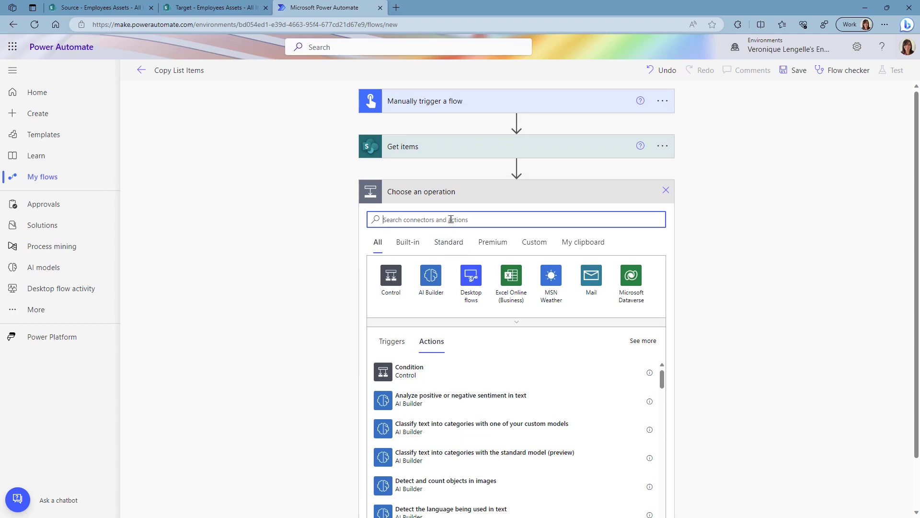
pyautogui.write('create item')
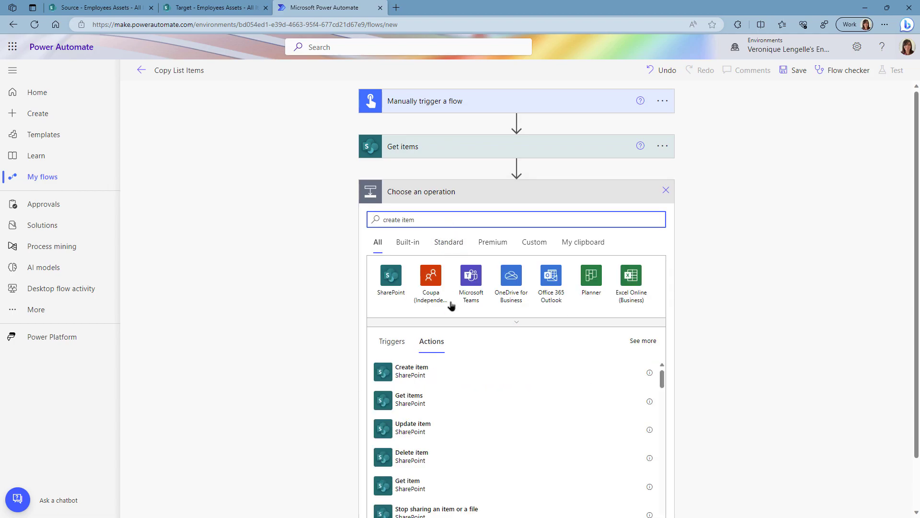
pyautogui.click(454, 373)
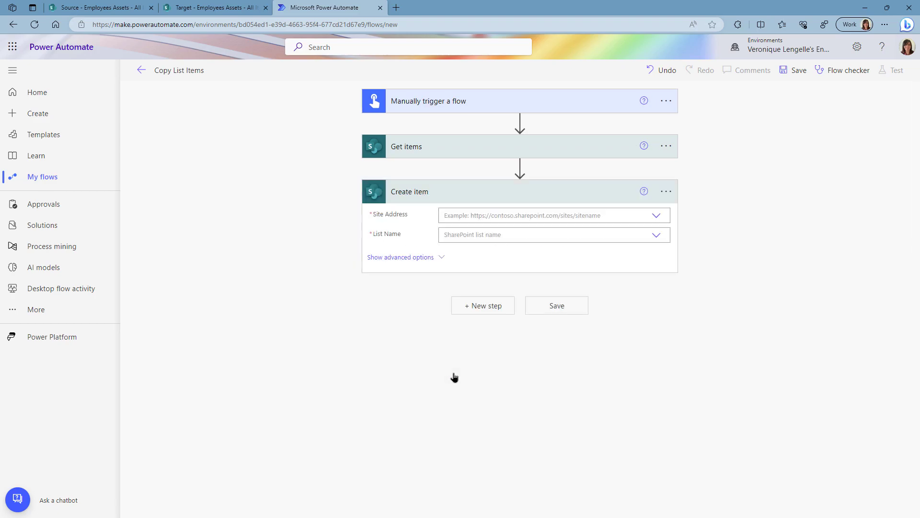
pyautogui.click(614, 216)
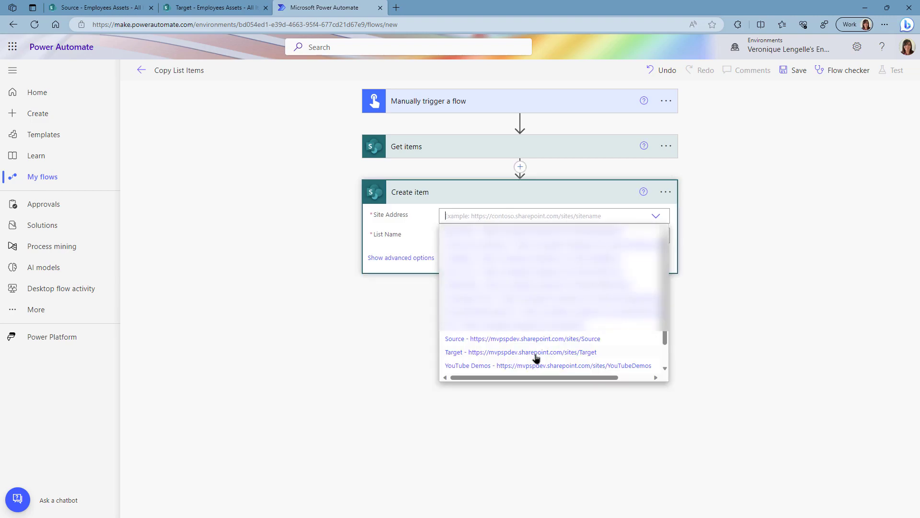
pyautogui.click(536, 355)
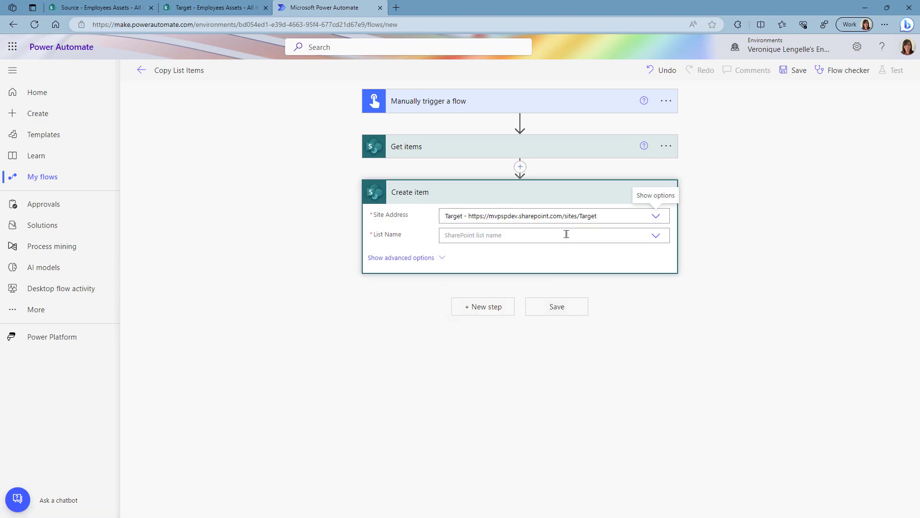
pyautogui.click(566, 234)
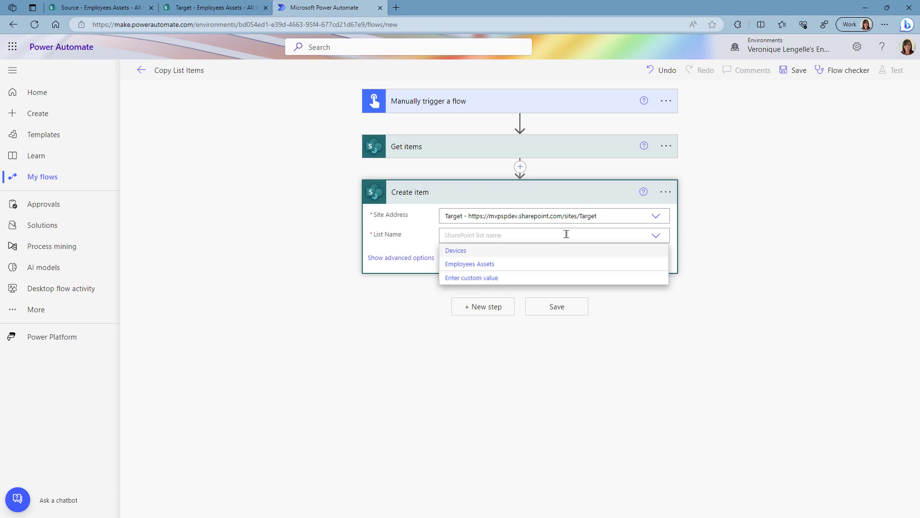
pyautogui.click(513, 251)
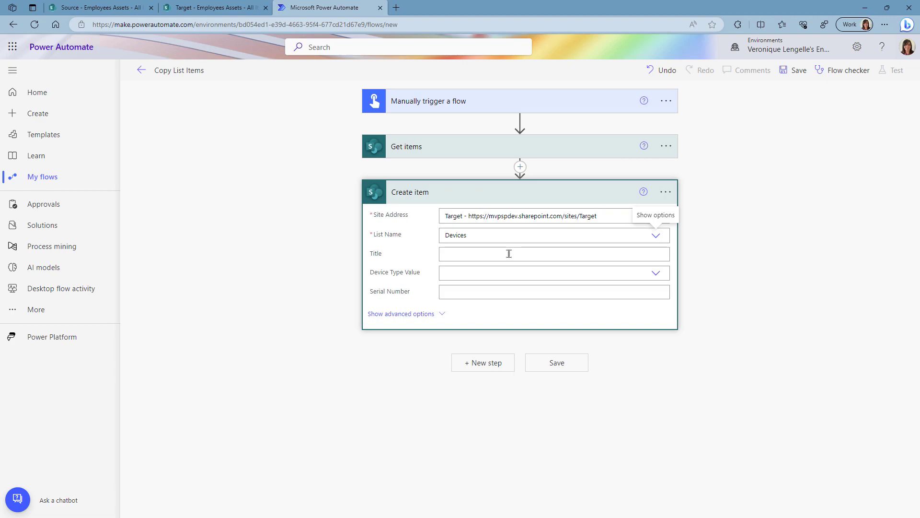
# Map Title, Device Type Value (as custom value) and Serial Number from Get items into Create item.
pyautogui.click(509, 254)
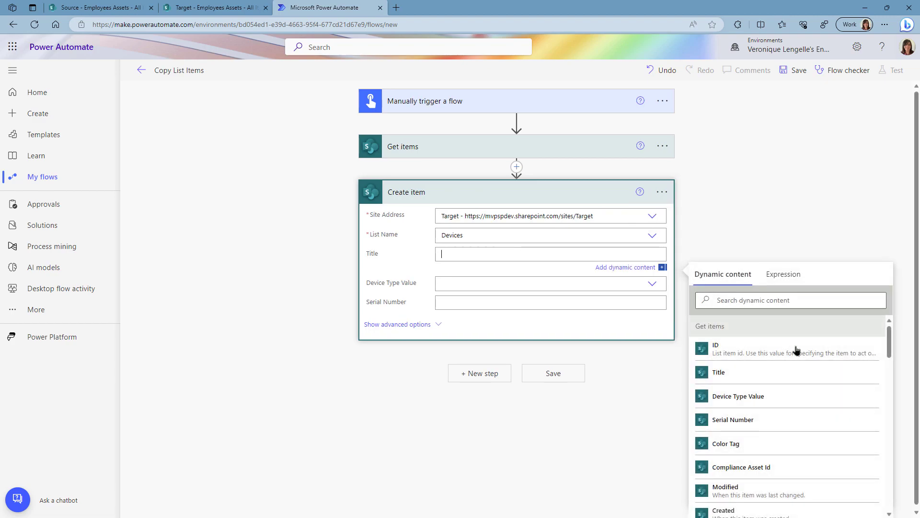
pyautogui.click(750, 372)
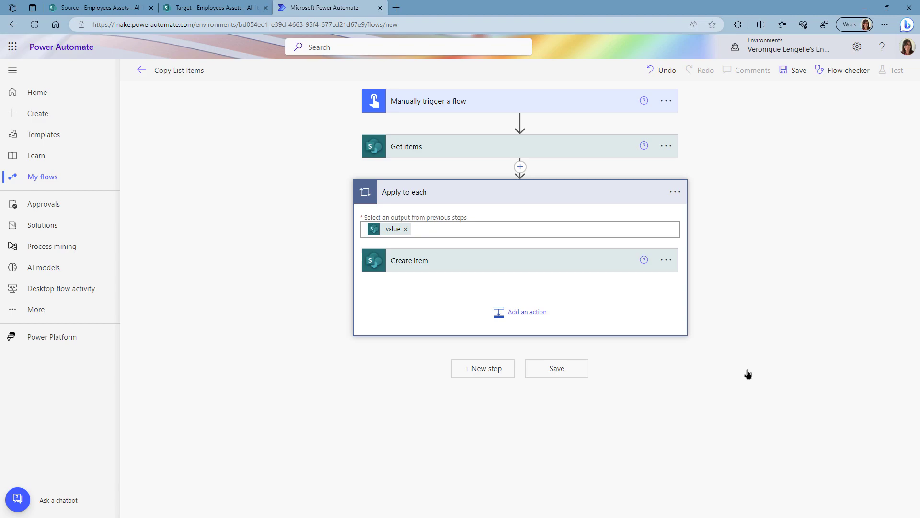
pyautogui.click(522, 265)
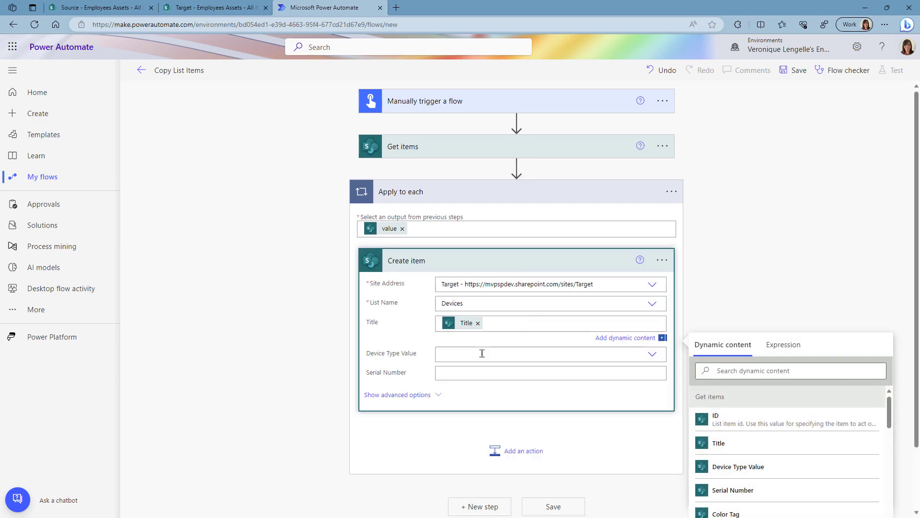
pyautogui.click(481, 355)
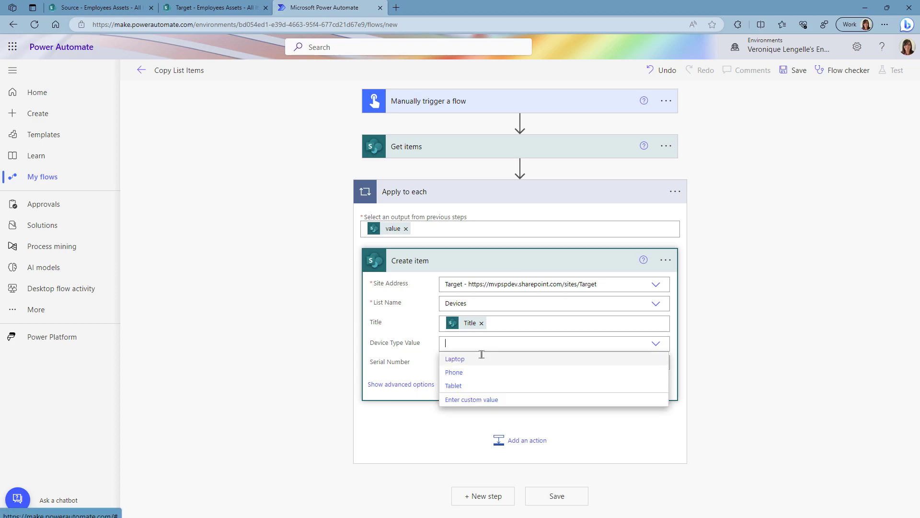
pyautogui.click(500, 400)
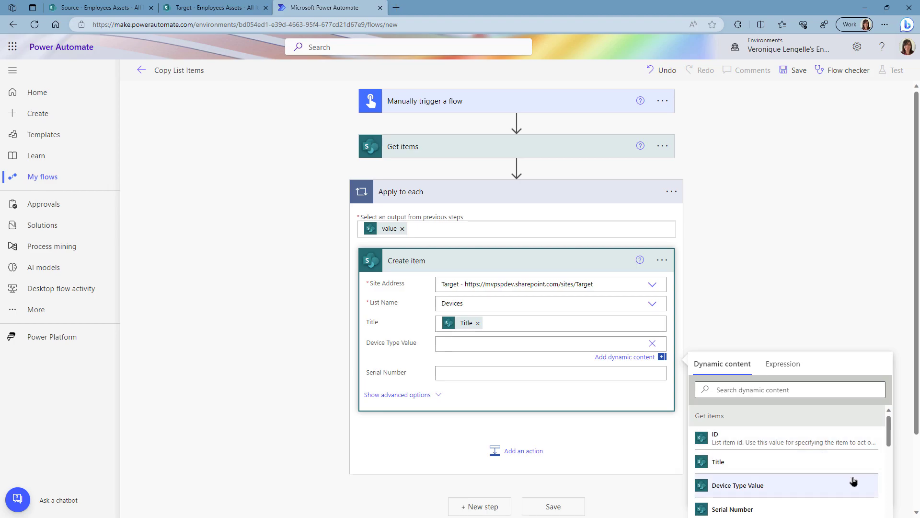
pyautogui.click(837, 486)
pyautogui.click(464, 374)
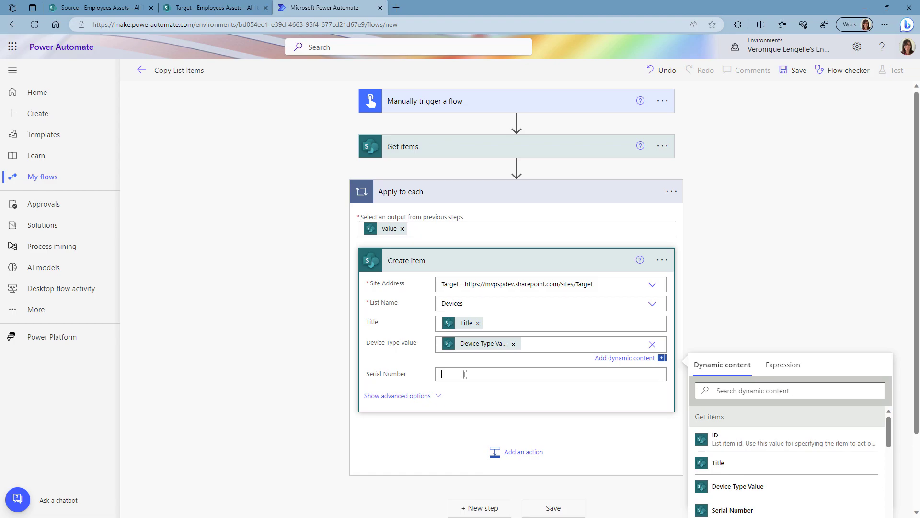
pyautogui.scroll(-3, 858, 466)
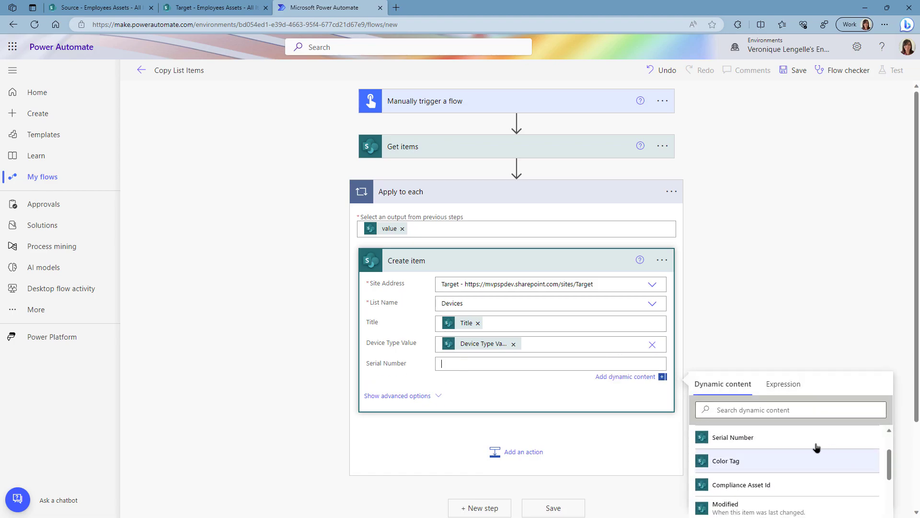
pyautogui.click(732, 437)
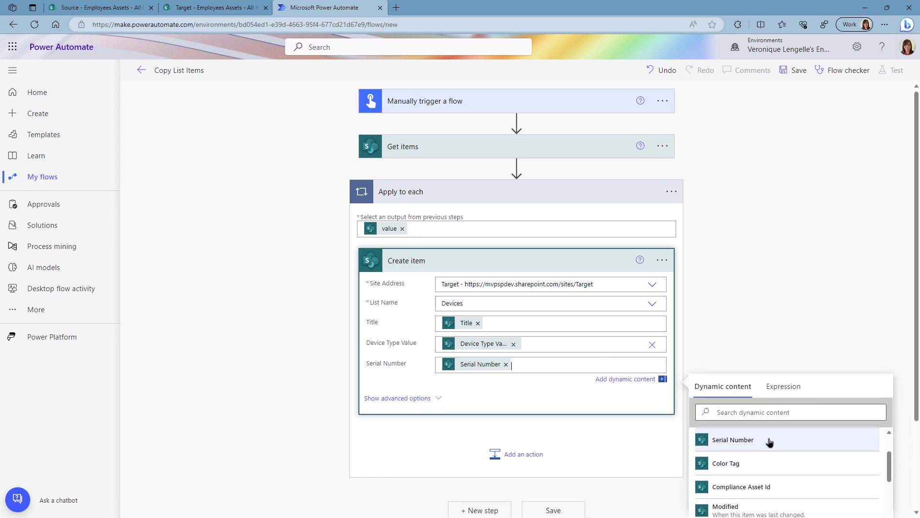
# Save and manually test-run the flow, then inspect the Apply to each loop's three iterations.
pyautogui.click(798, 71)
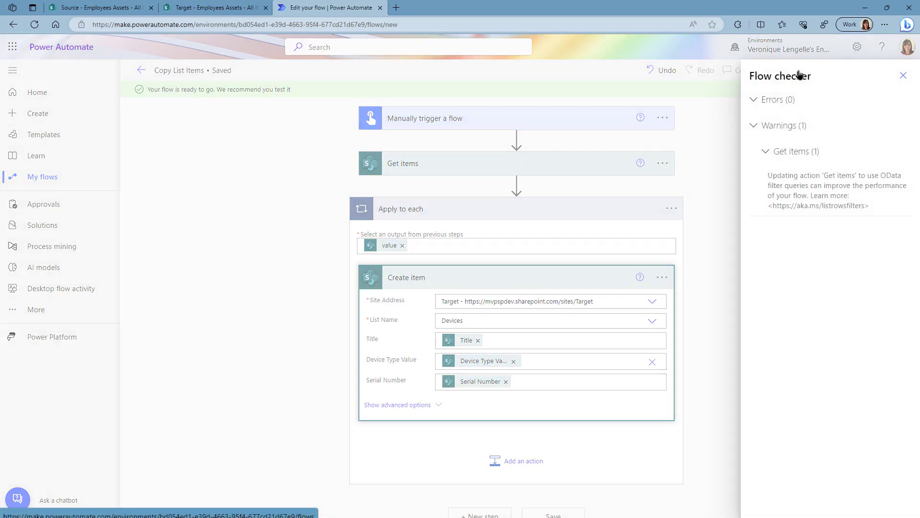
pyautogui.click(903, 75)
pyautogui.click(895, 72)
pyautogui.click(777, 98)
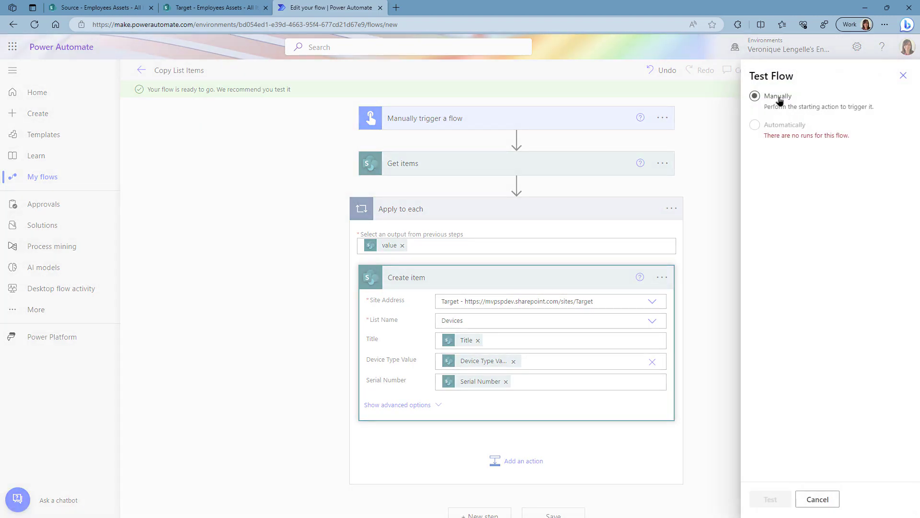
pyautogui.click(780, 500)
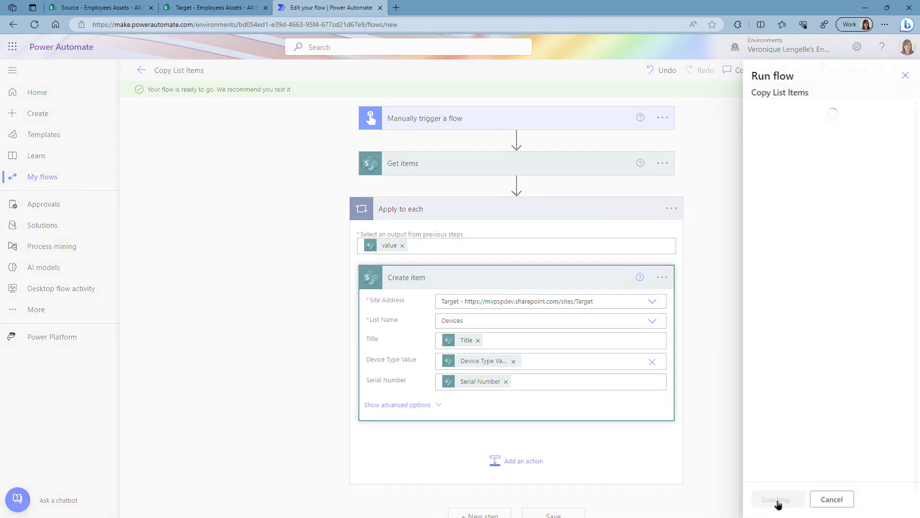
pyautogui.click(777, 500)
pyautogui.click(776, 499)
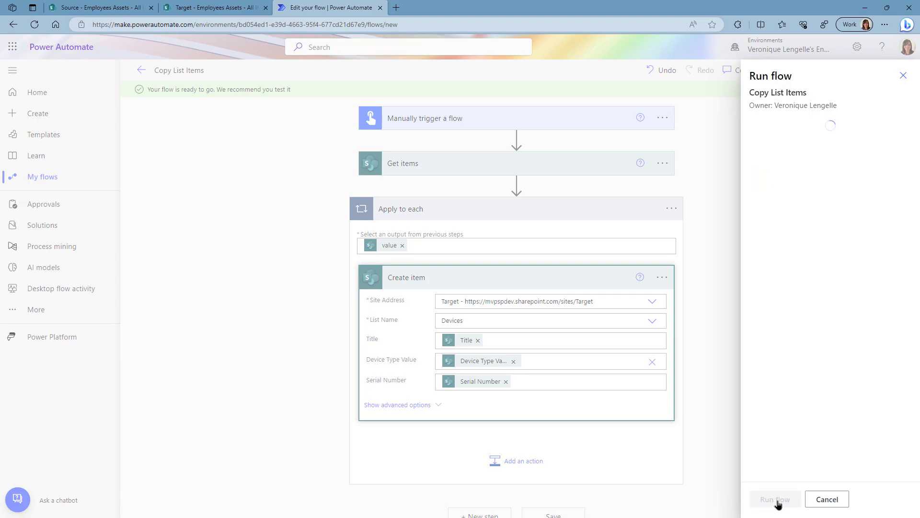
pyautogui.click(770, 499)
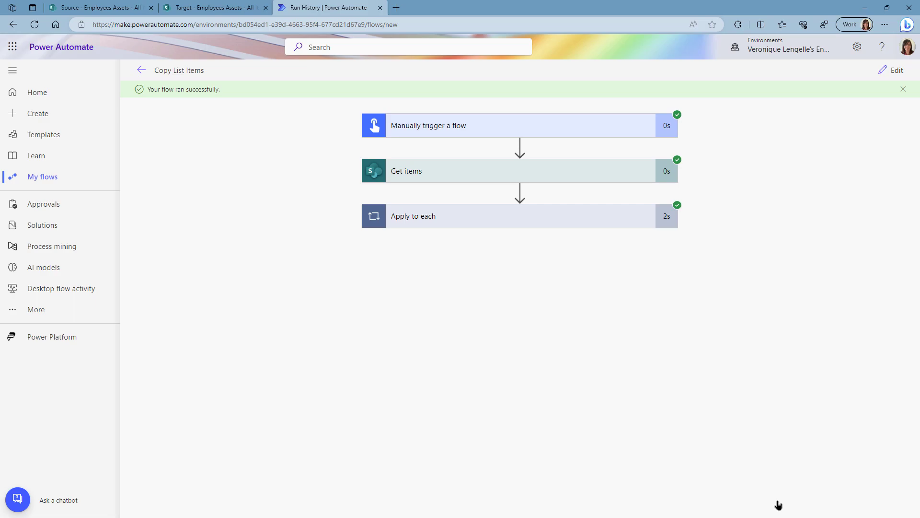
pyautogui.click(595, 219)
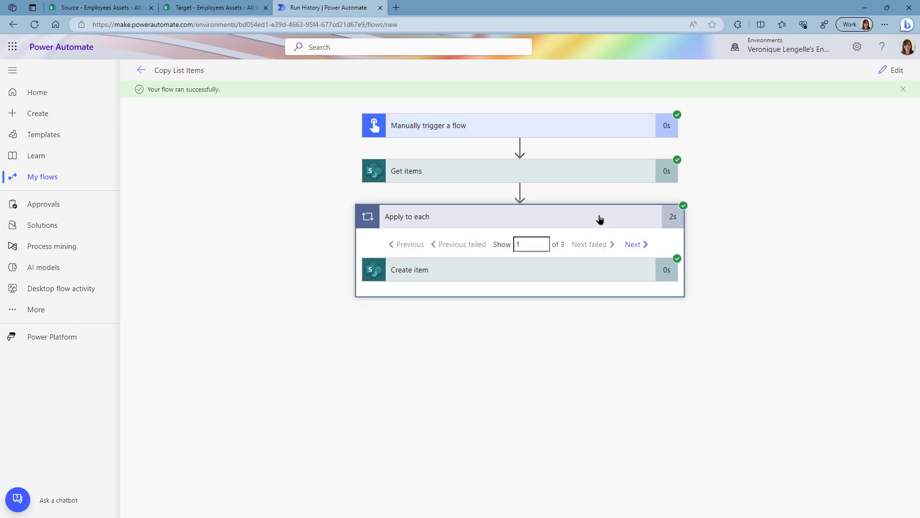
# Check the Target Devices list shows the three copied devices, then return to the run history.
pyautogui.click(209, 10)
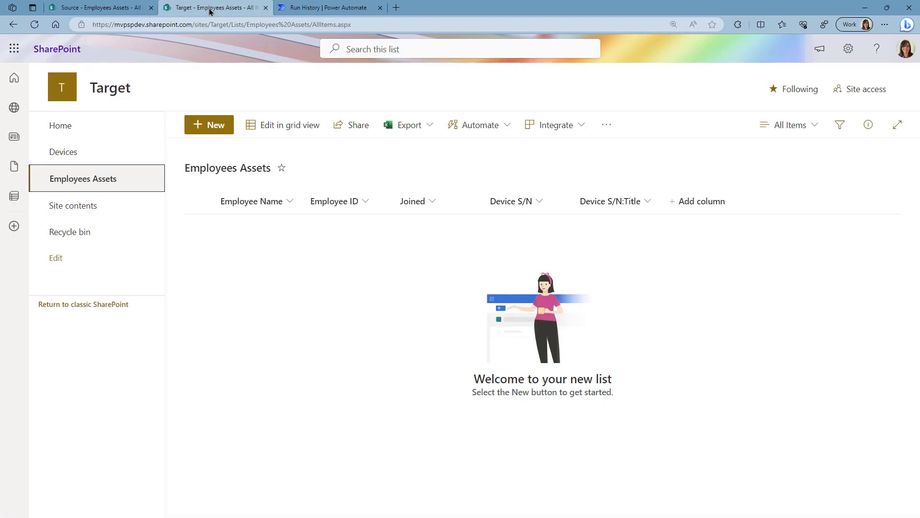
pyautogui.click(87, 153)
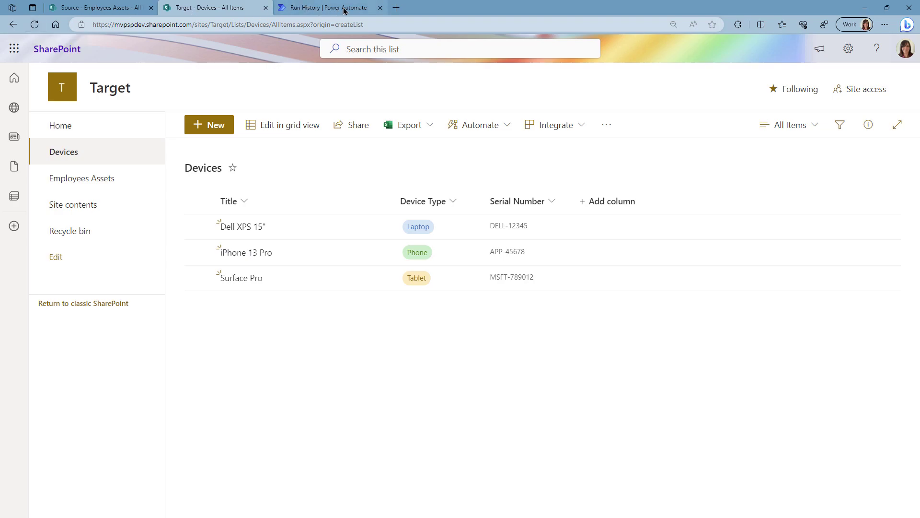
pyautogui.click(361, 8)
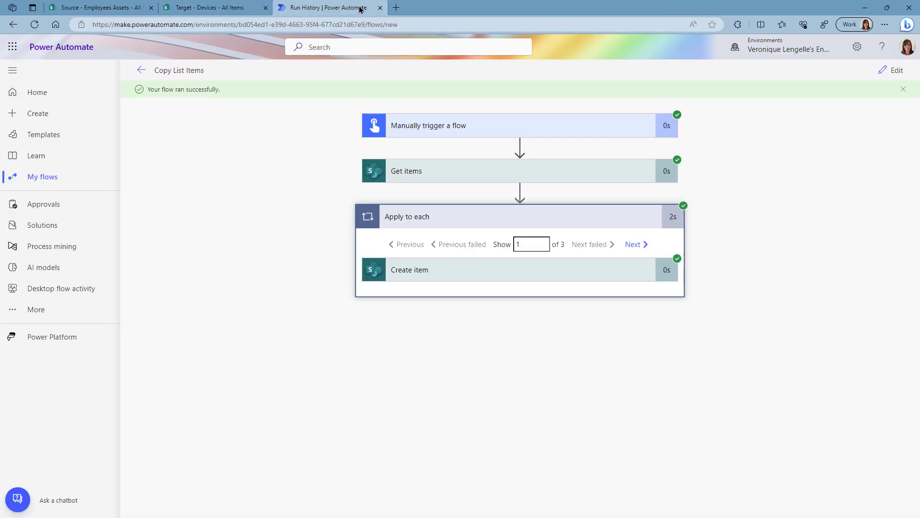
# Switch the Get items step to read the Source Employees Assets list.
pyautogui.click(899, 73)
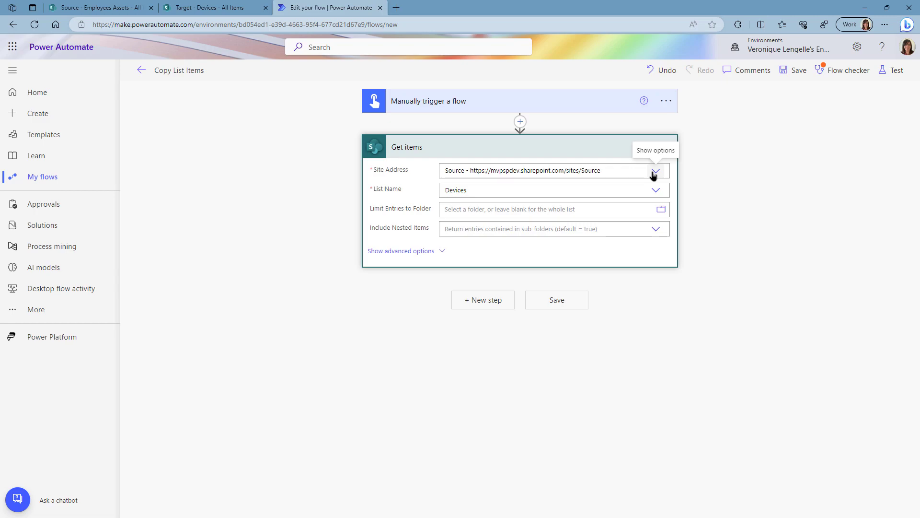
pyautogui.click(594, 189)
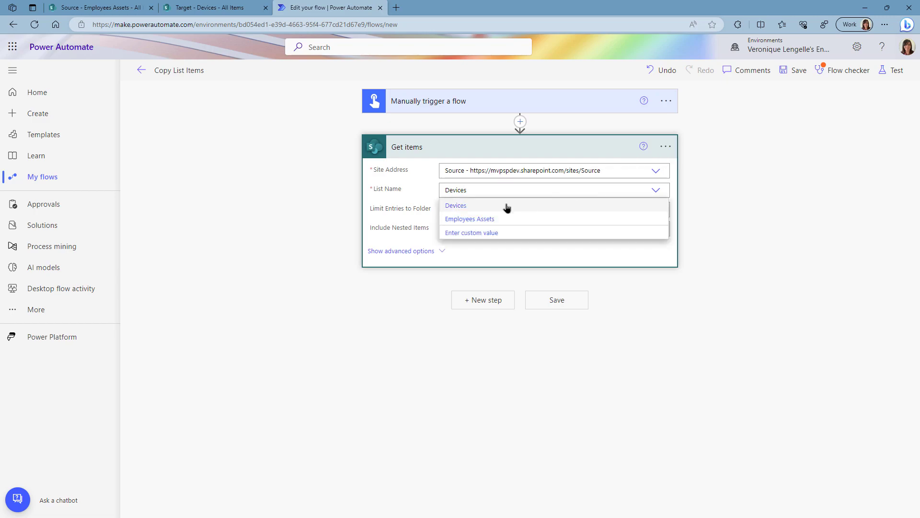
pyautogui.click(481, 221)
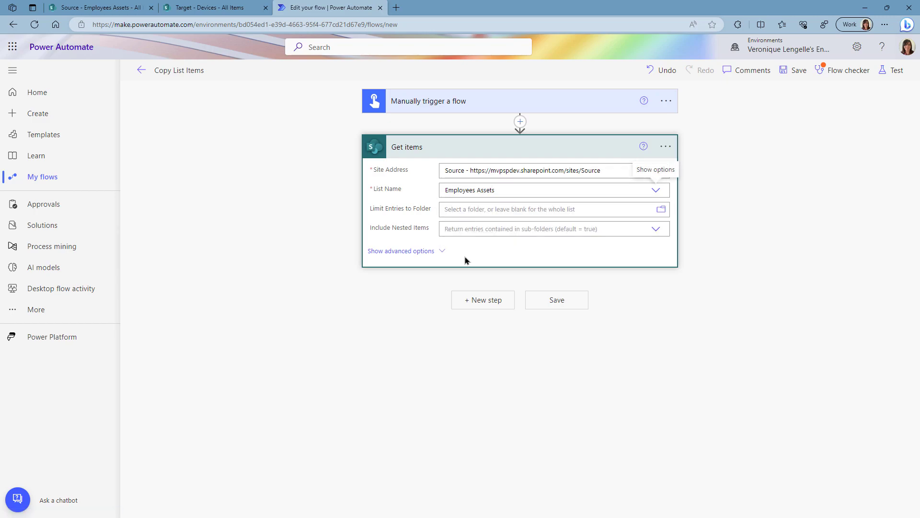
# Add a new SharePoint 'create item' step after Get items.
pyautogui.click(483, 302)
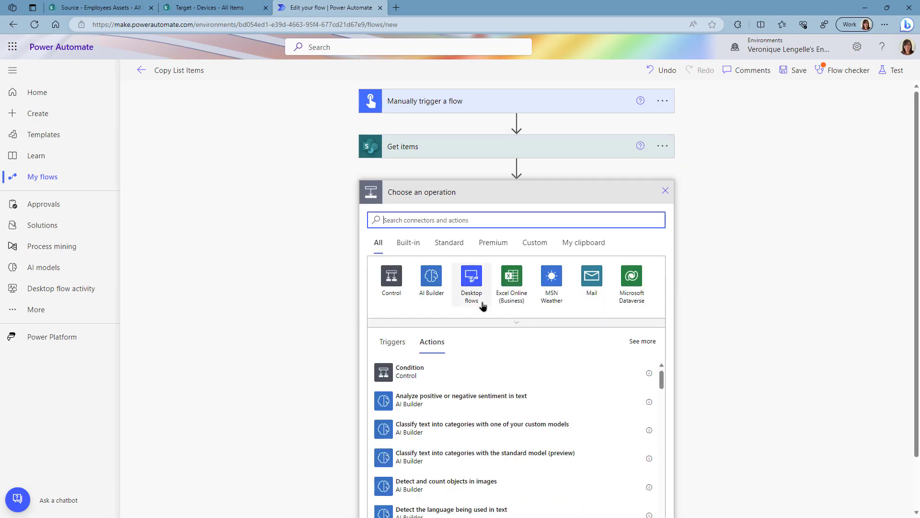
pyautogui.write('create item')
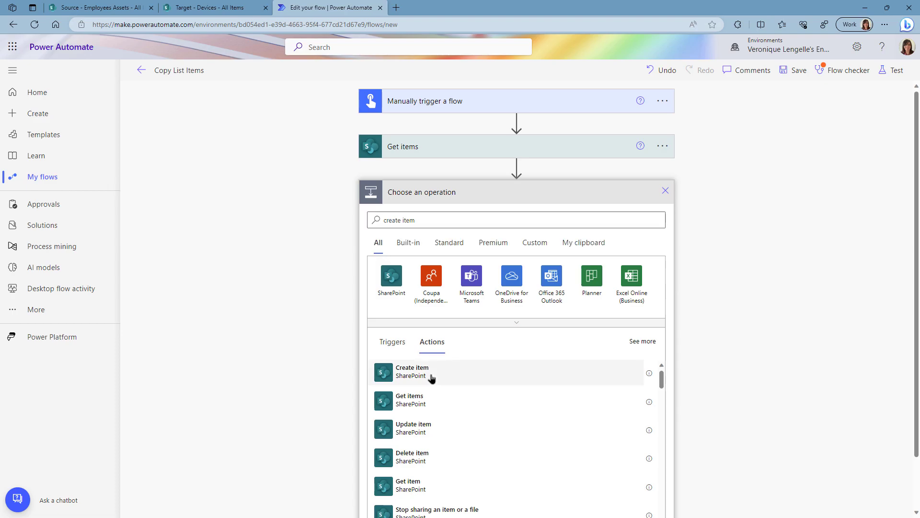
pyautogui.click(431, 378)
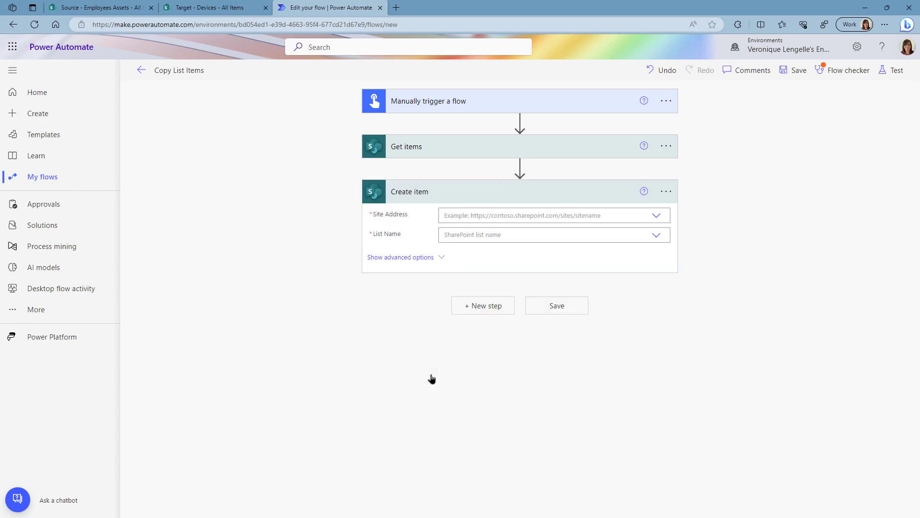
# Point the looped Create item at the Target site's Employees Assets list and map Employee Name Claims from each source item.
pyautogui.click(615, 216)
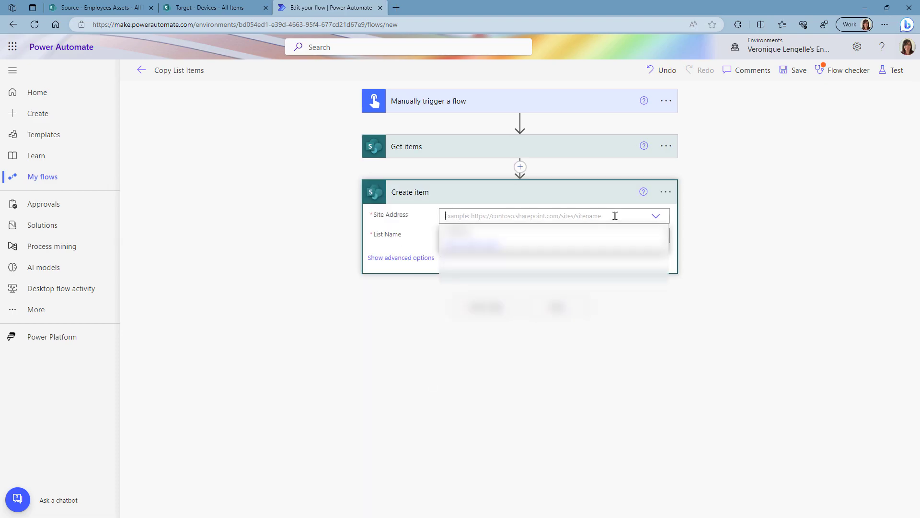
pyautogui.click(514, 353)
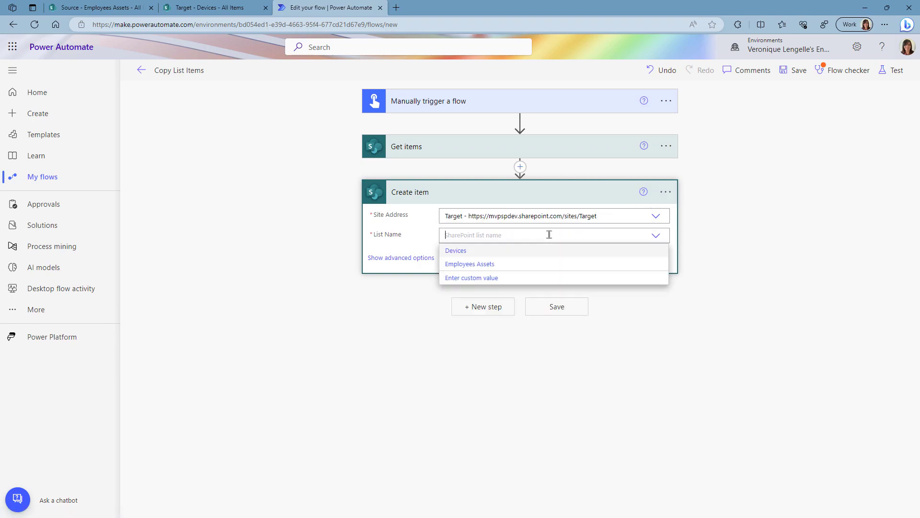
pyautogui.click(499, 264)
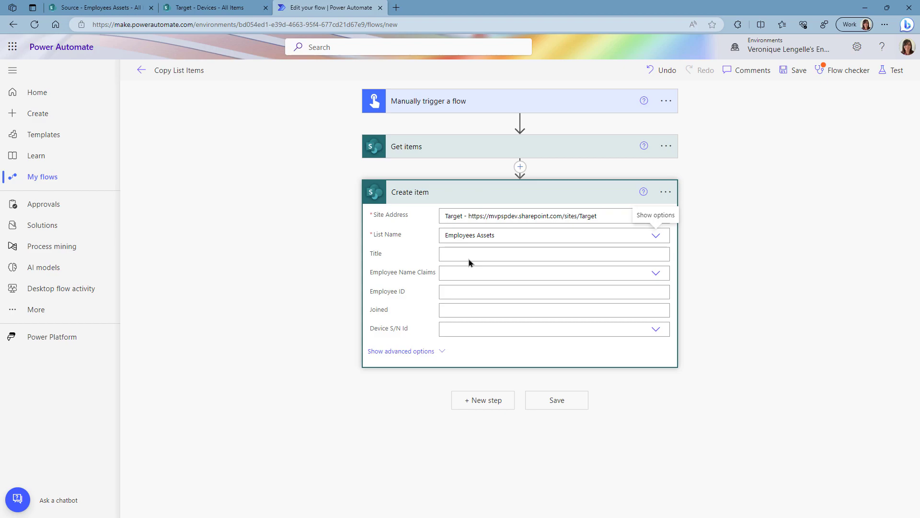
pyautogui.click(470, 274)
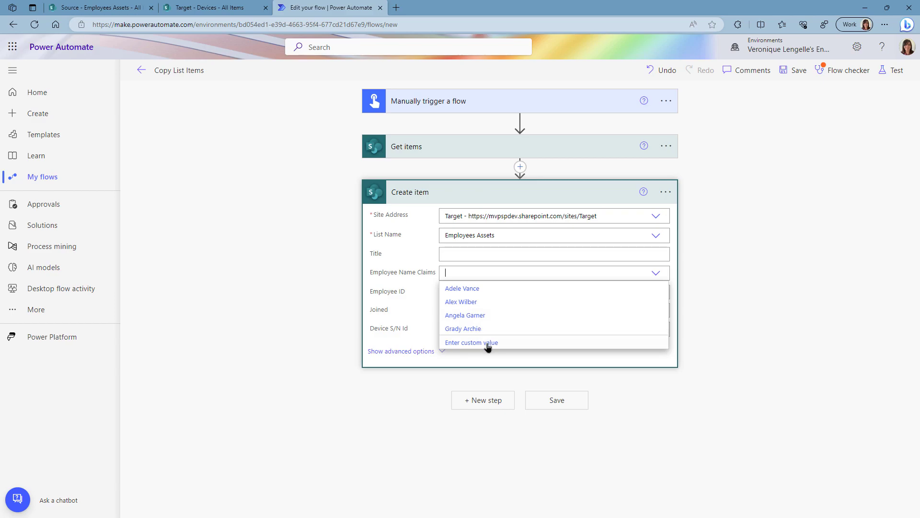
pyautogui.click(488, 343)
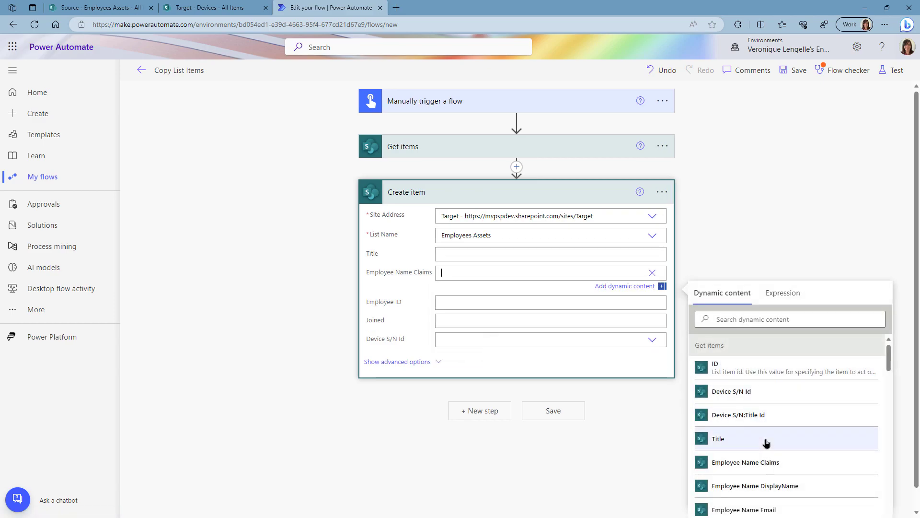
pyautogui.click(767, 462)
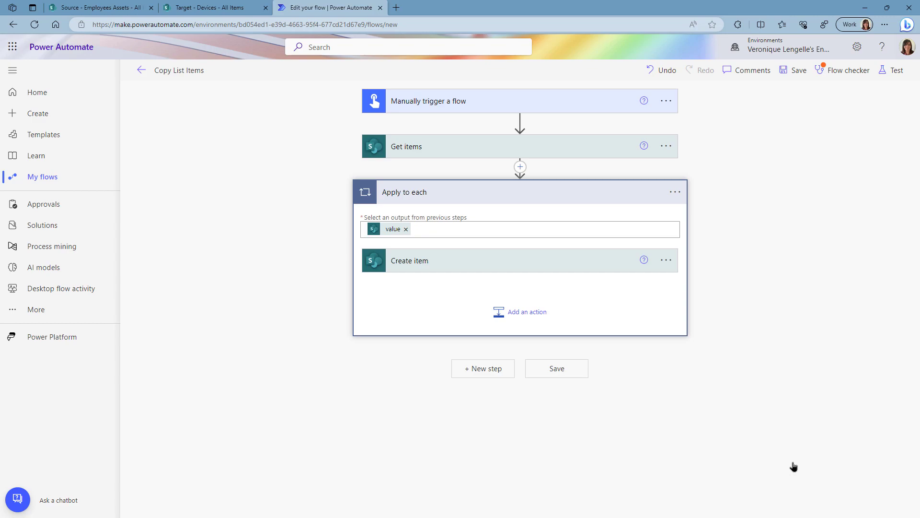
# Map the source Employee ID, Joined date and Device S/N Id into the matching Create item fields.
pyautogui.click(493, 263)
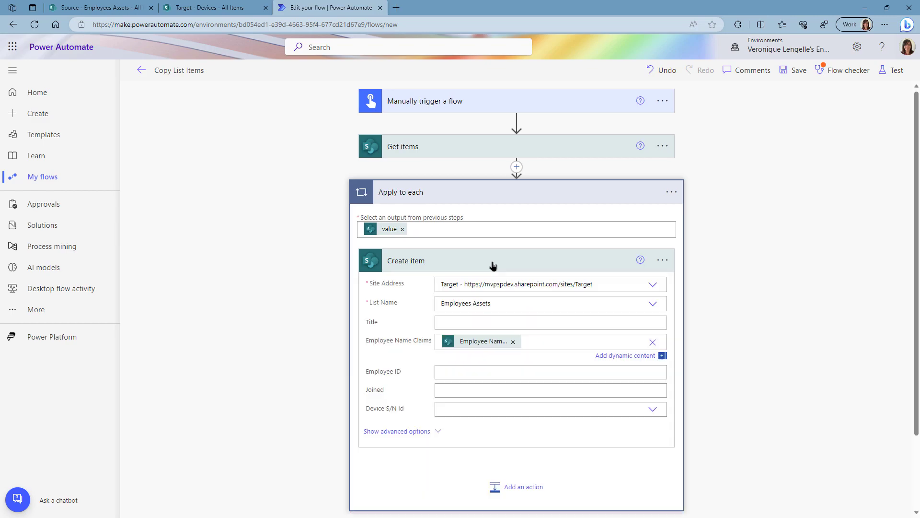
pyautogui.click(478, 372)
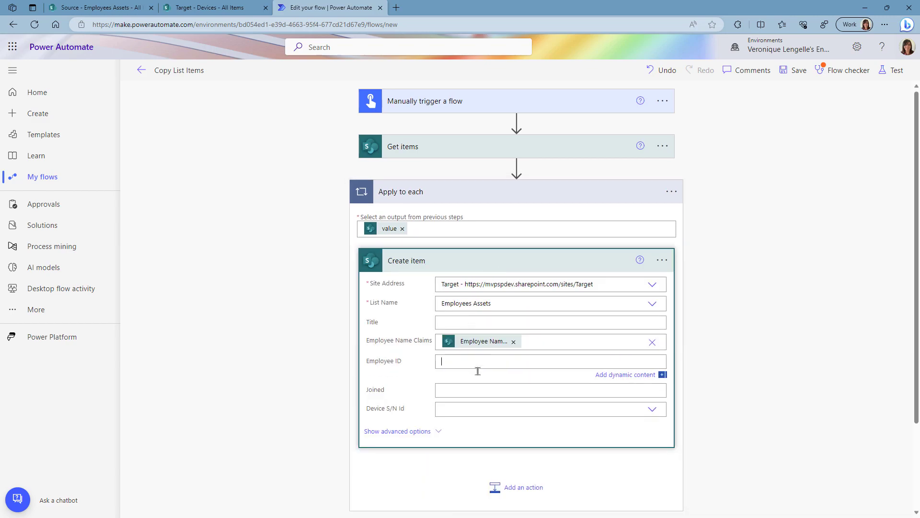
pyautogui.scroll(-3, 822, 480)
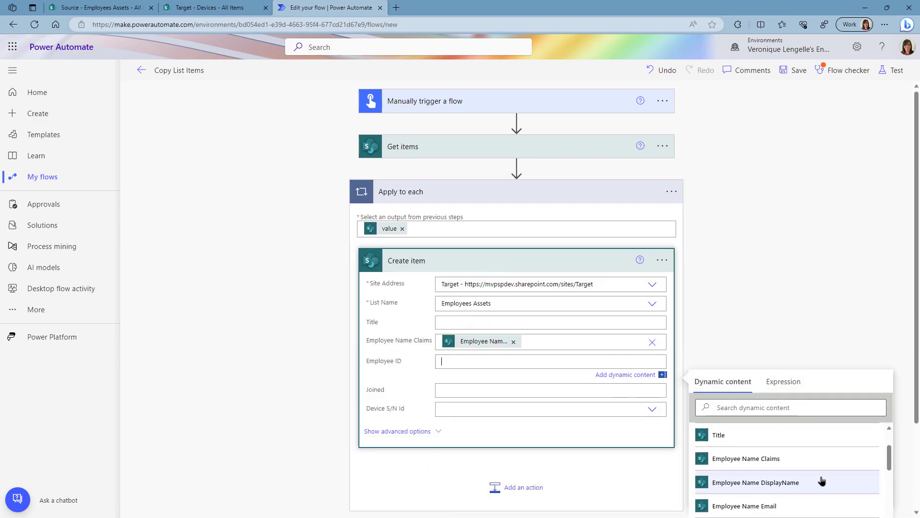
pyautogui.scroll(-3, 821, 480)
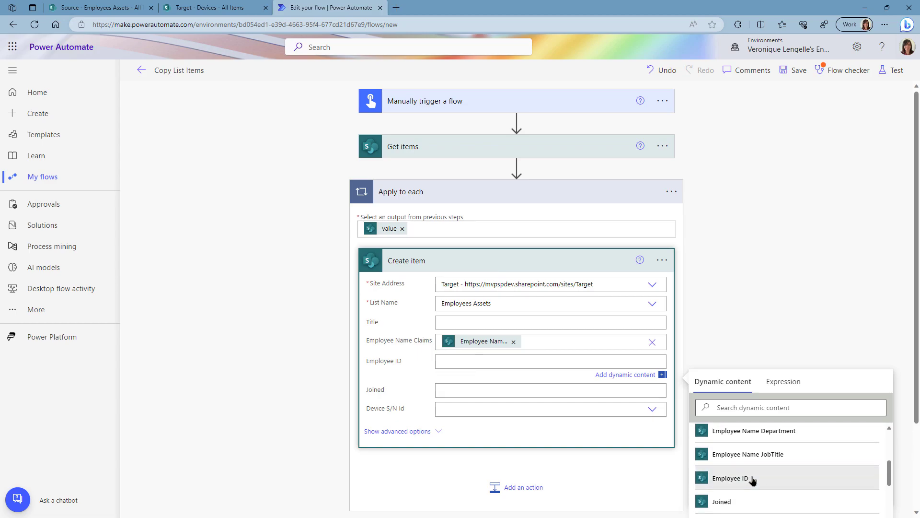
pyautogui.click(752, 478)
pyautogui.click(459, 392)
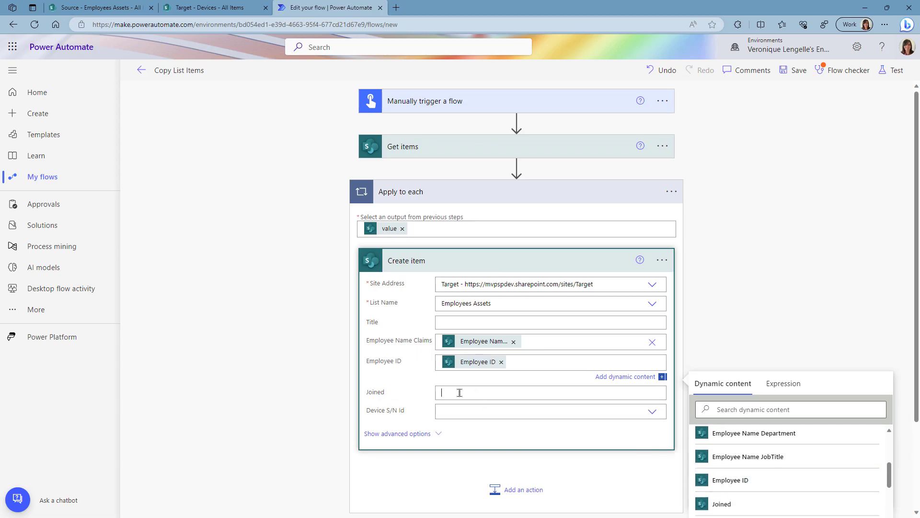
pyautogui.scroll(-2, 902, 466)
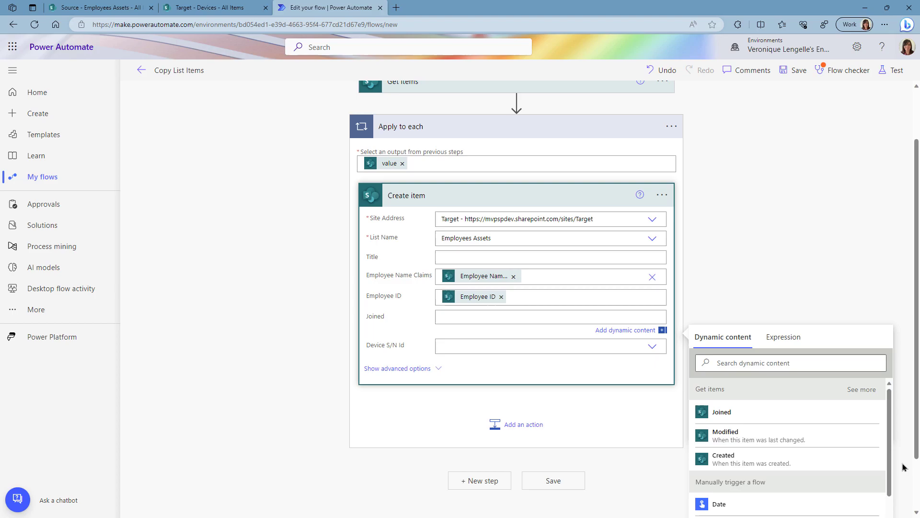
pyautogui.scroll(-2, 903, 466)
pyautogui.click(726, 352)
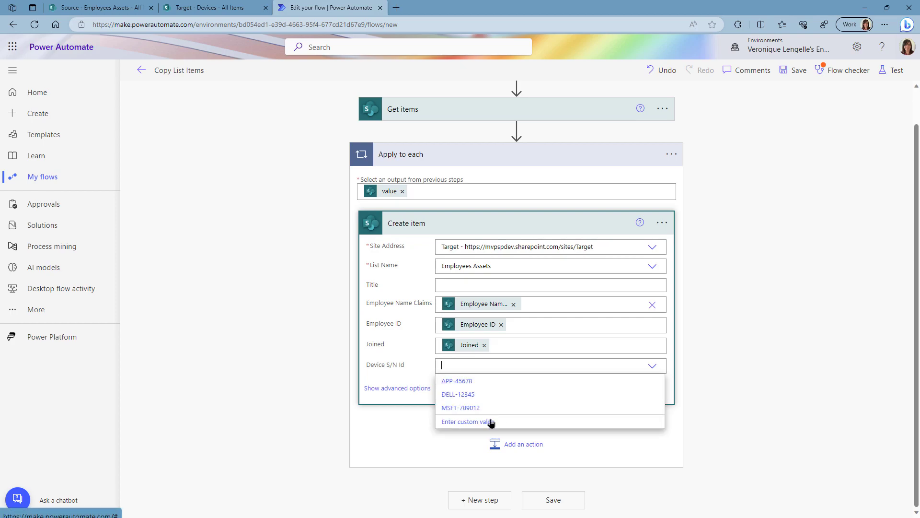
pyautogui.click(474, 422)
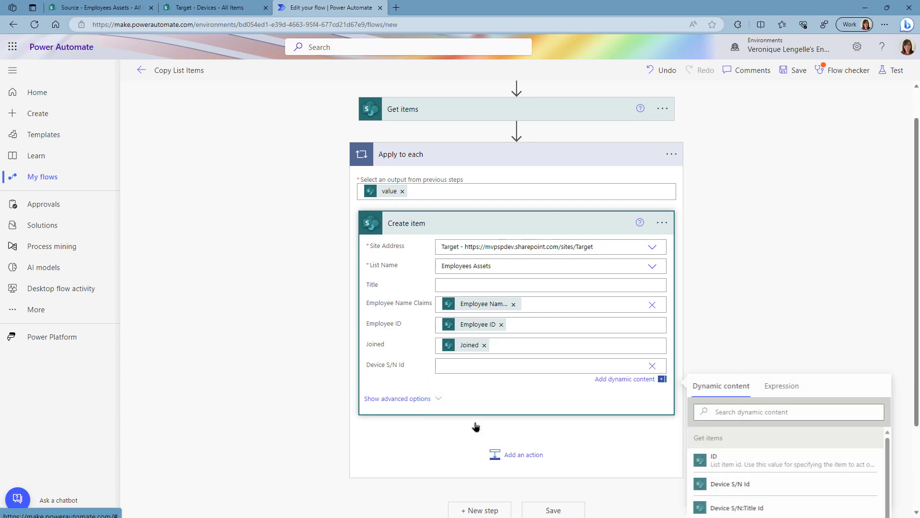
pyautogui.scroll(-2, 903, 422)
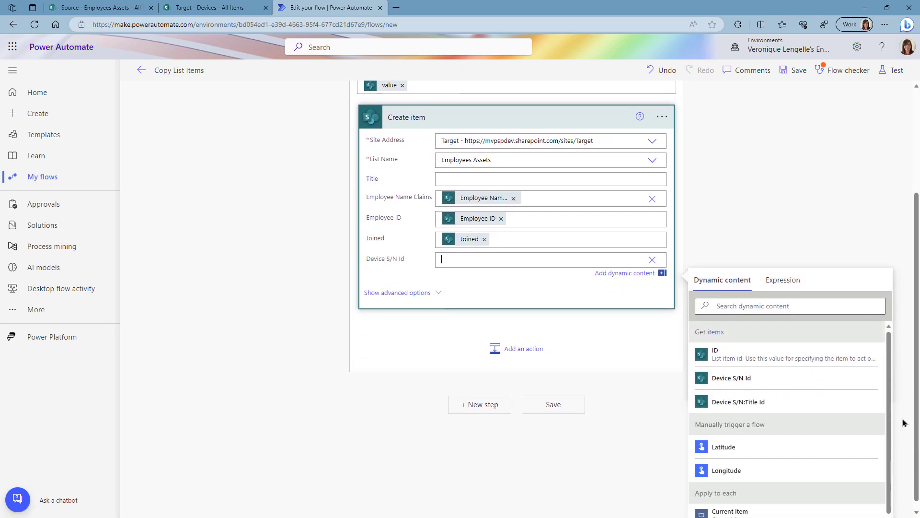
pyautogui.click(740, 375)
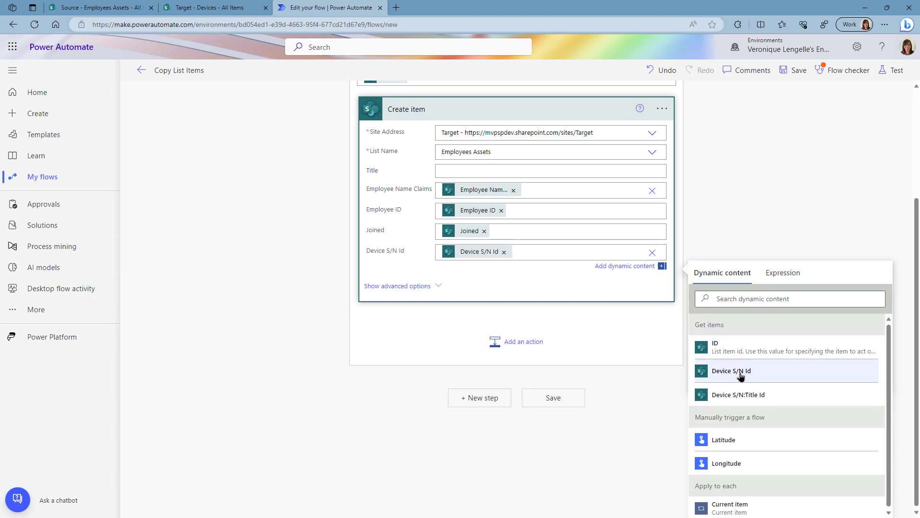
# Save the flow, then confirm the Target Employees Assets list holds three copied employee rows.
pyautogui.click(796, 73)
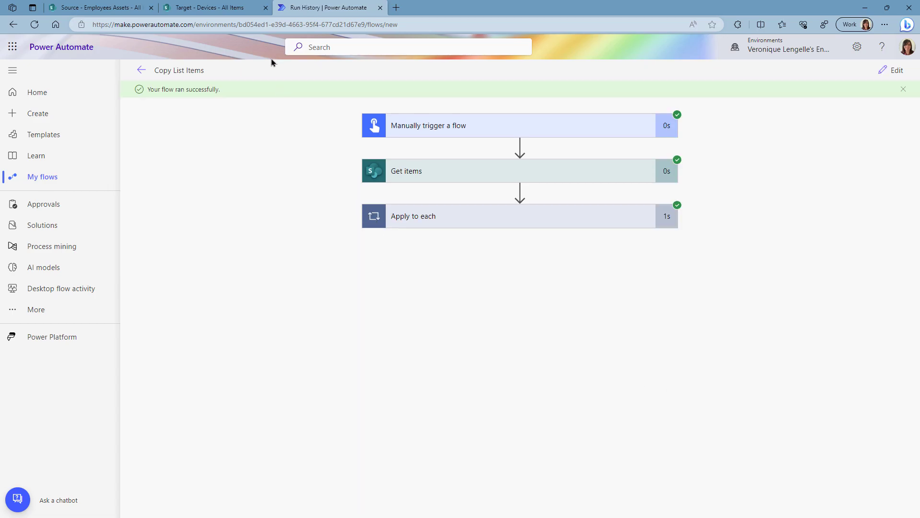
pyautogui.click(230, 9)
pyautogui.click(131, 181)
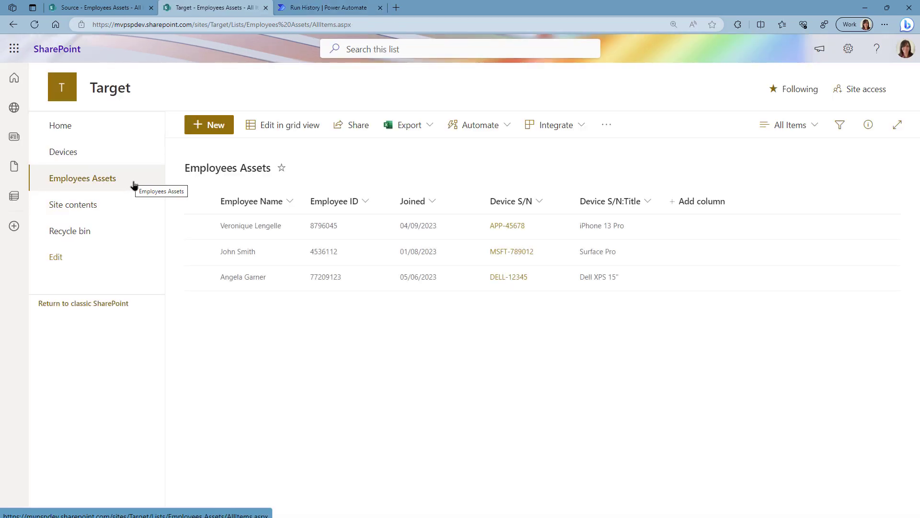